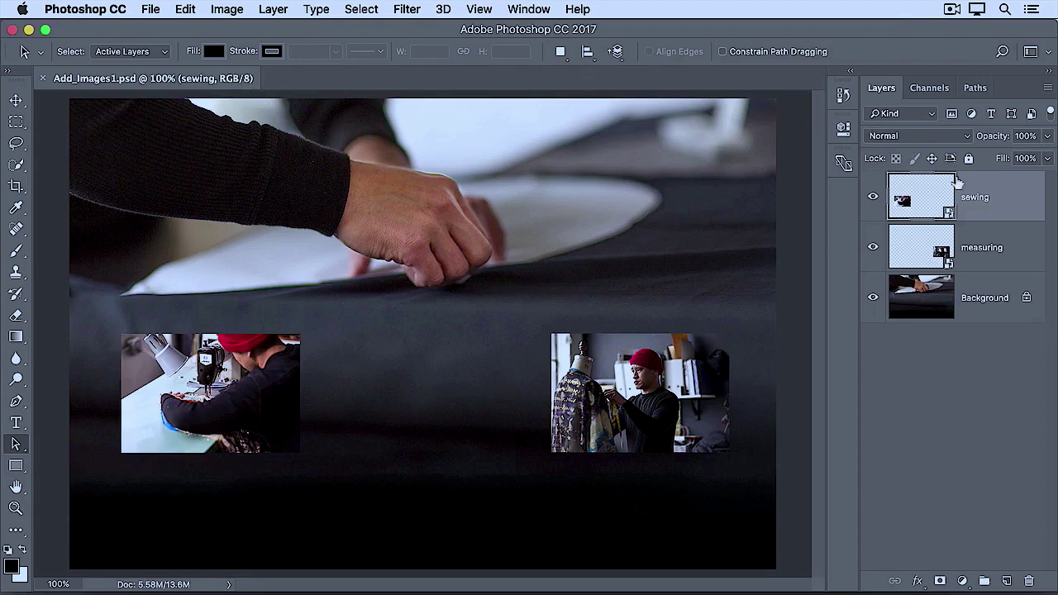
- Select the Background layer in the Layers panel
click(994, 284)
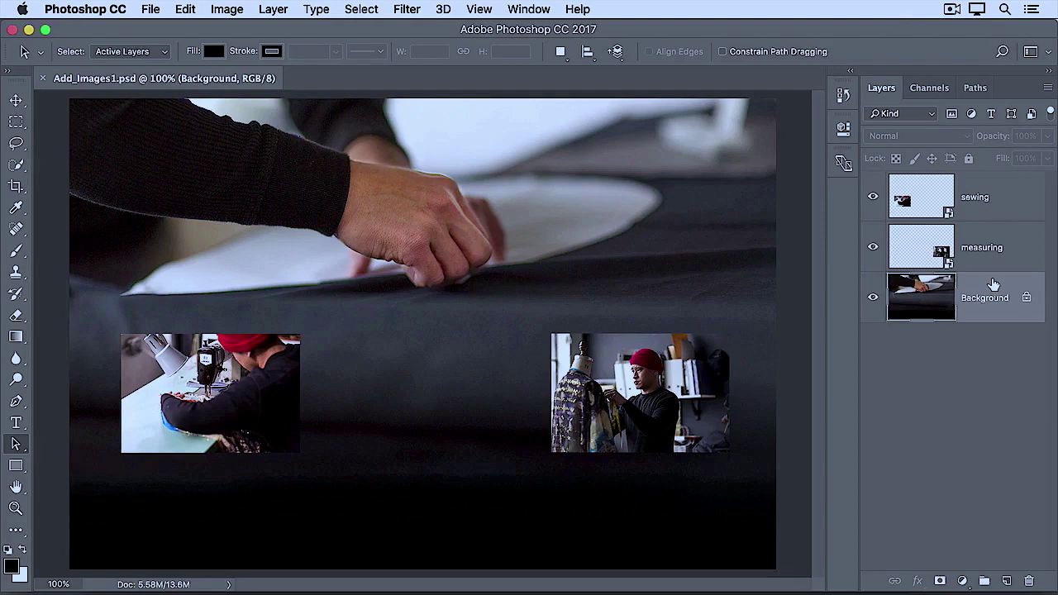
- Place Add_Images2.jpg into the document as an embedded smart object via File > Place Embedded
click(151, 11)
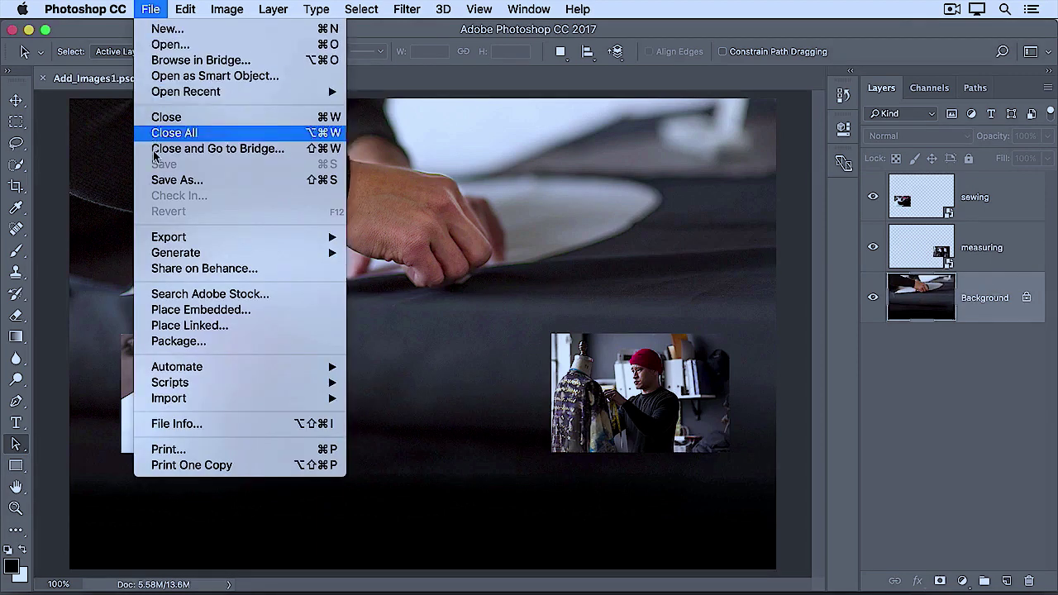
click(261, 311)
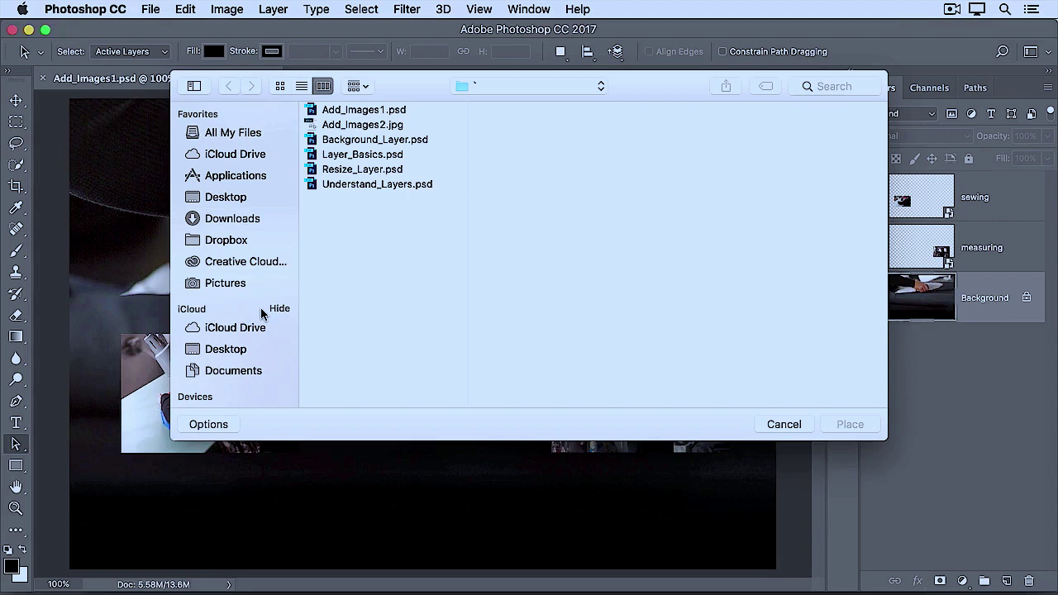
click(409, 125)
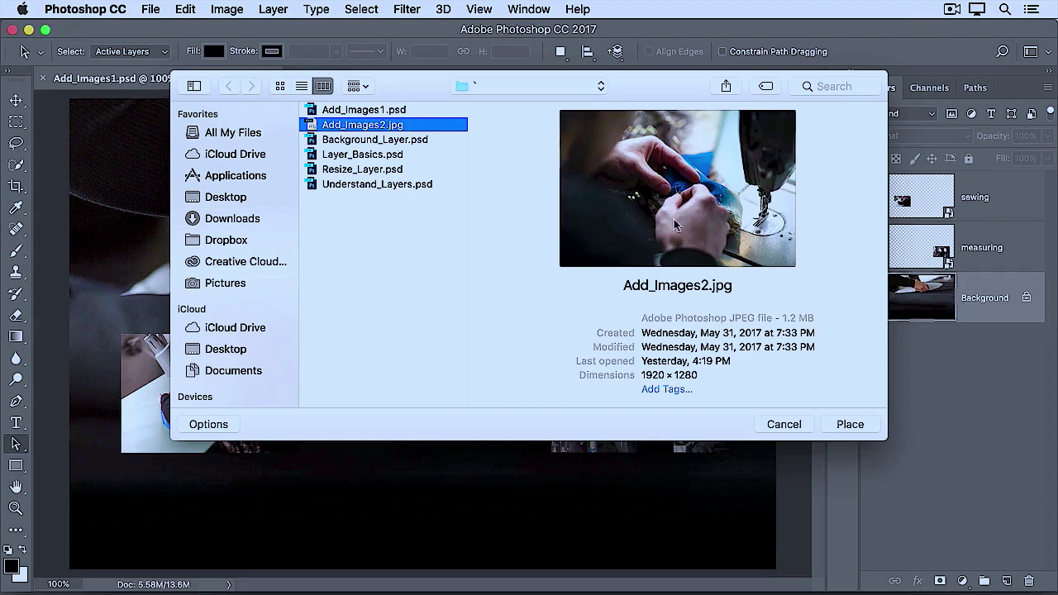
click(832, 428)
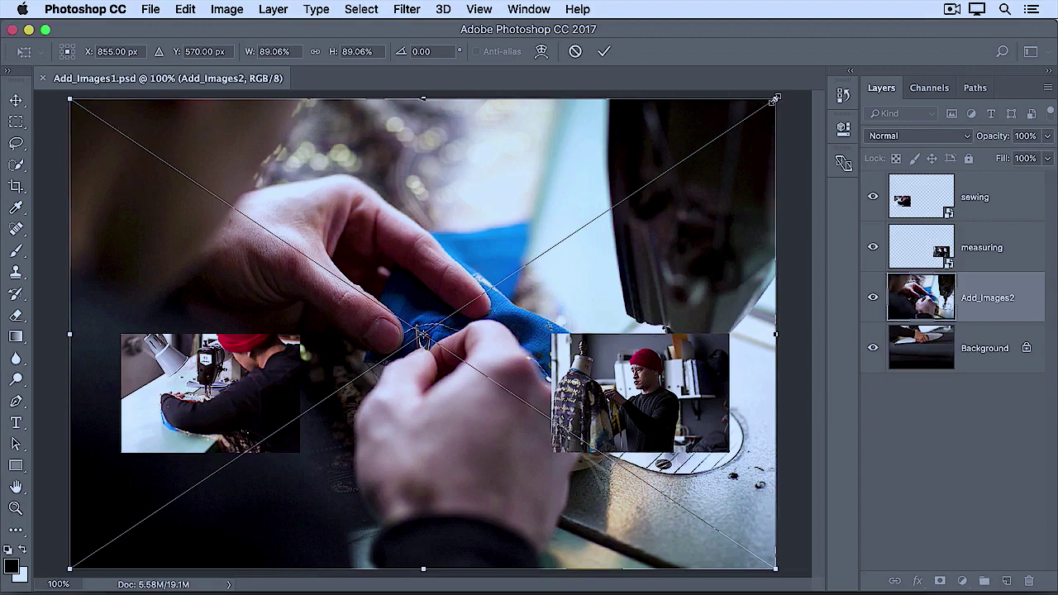
- Scale the sewing photo to about 22.6% and center it between the two other photos
mouse_move(777, 98)
mouse_down()
mouse_move(595, 319)
mouse_move(491, 406)
mouse_move(465, 454)
mouse_move(366, 517)
mouse_up()
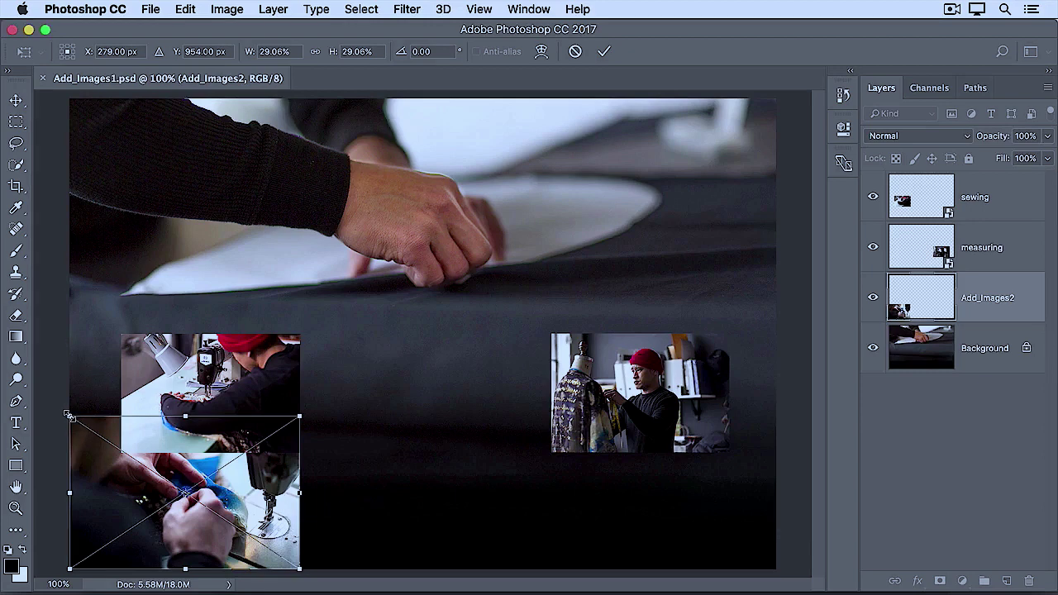
drag(68, 415, 122, 443)
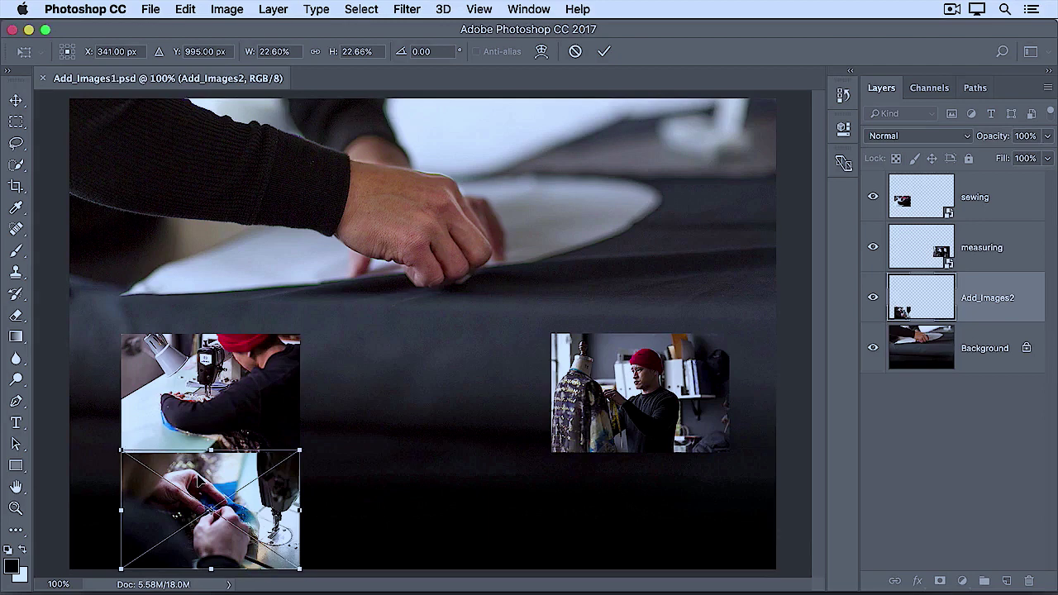
mouse_move(201, 483)
mouse_down()
mouse_move(394, 430)
mouse_move(413, 412)
mouse_move(410, 370)
mouse_up()
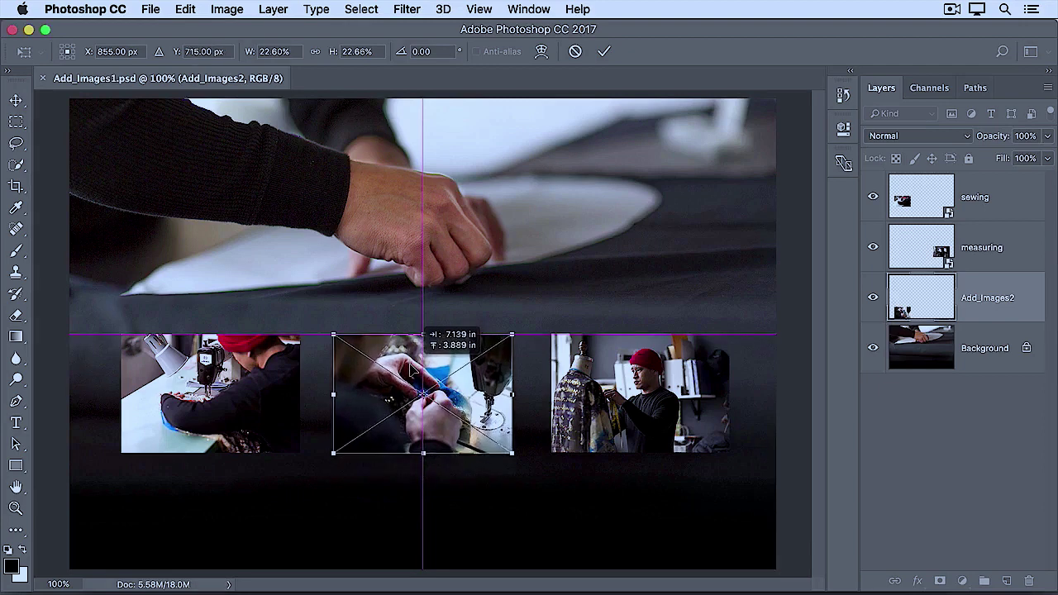
drag(410, 370, 411, 369)
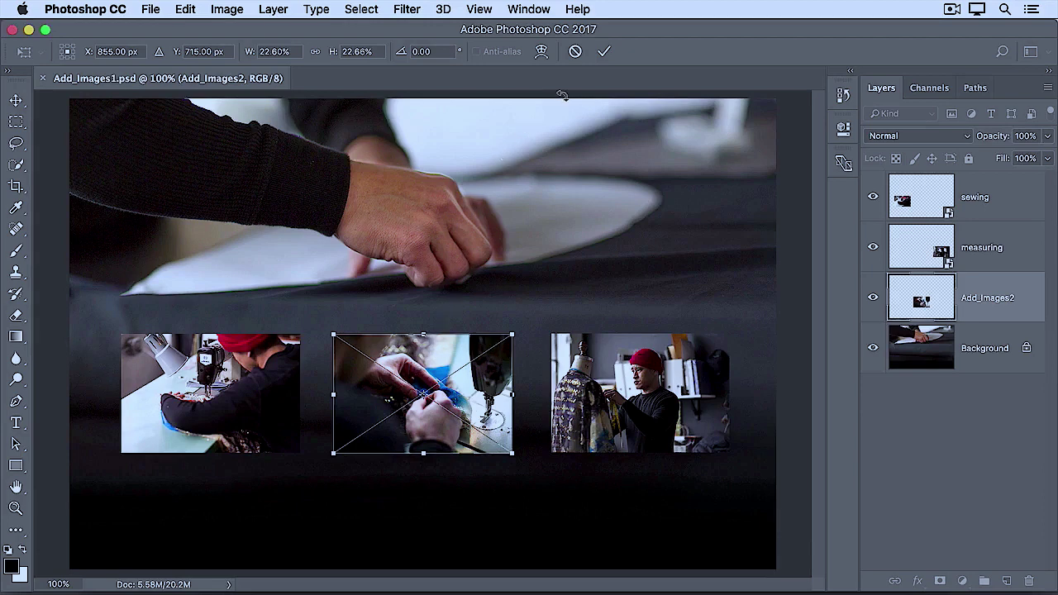
click(602, 53)
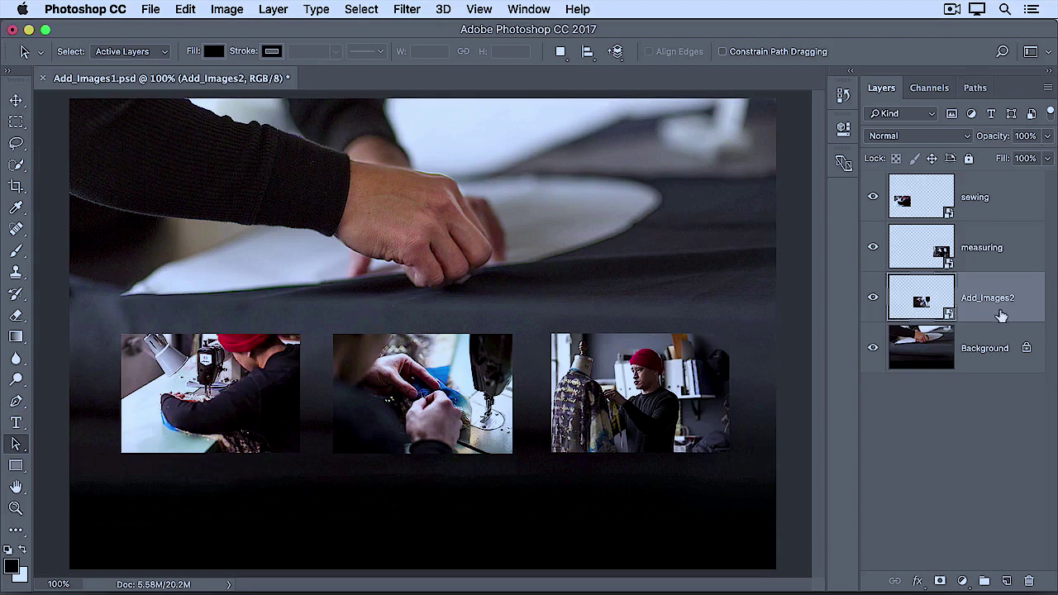
click(185, 10)
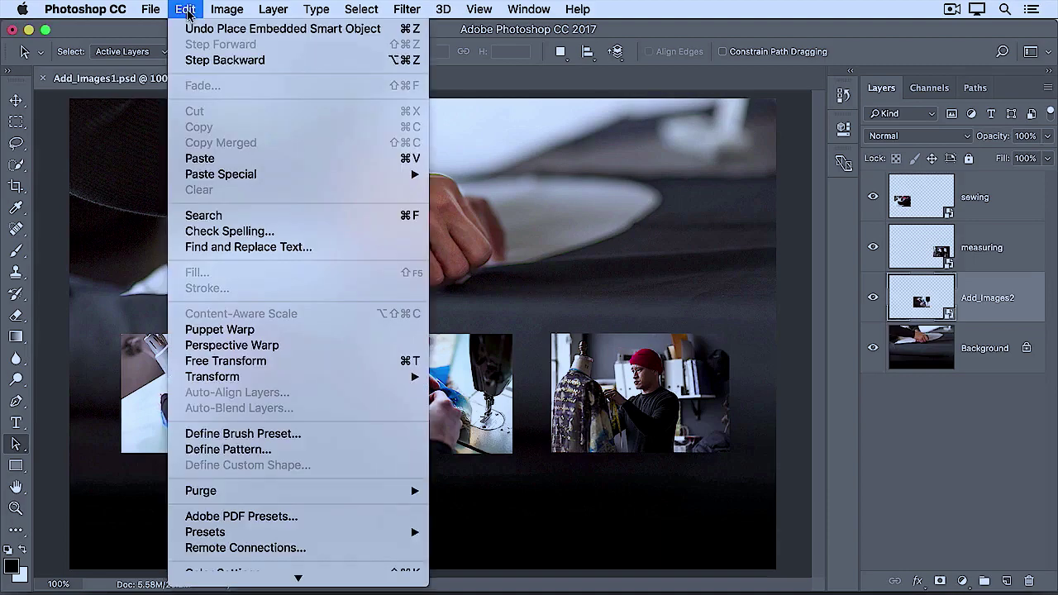
click(275, 362)
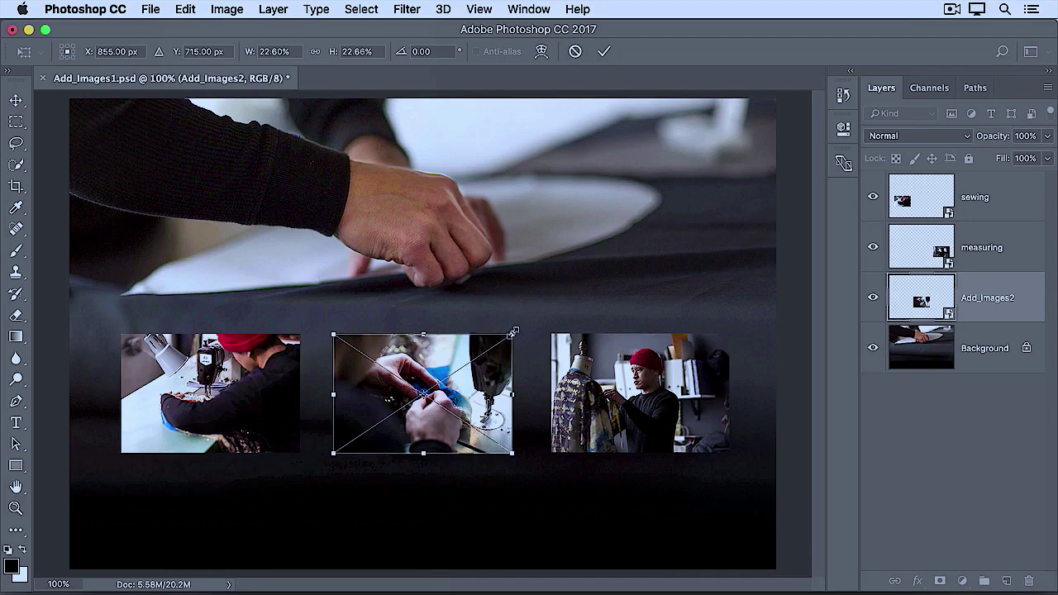
mouse_move(510, 333)
mouse_down()
mouse_move(530, 319)
mouse_move(513, 334)
mouse_up()
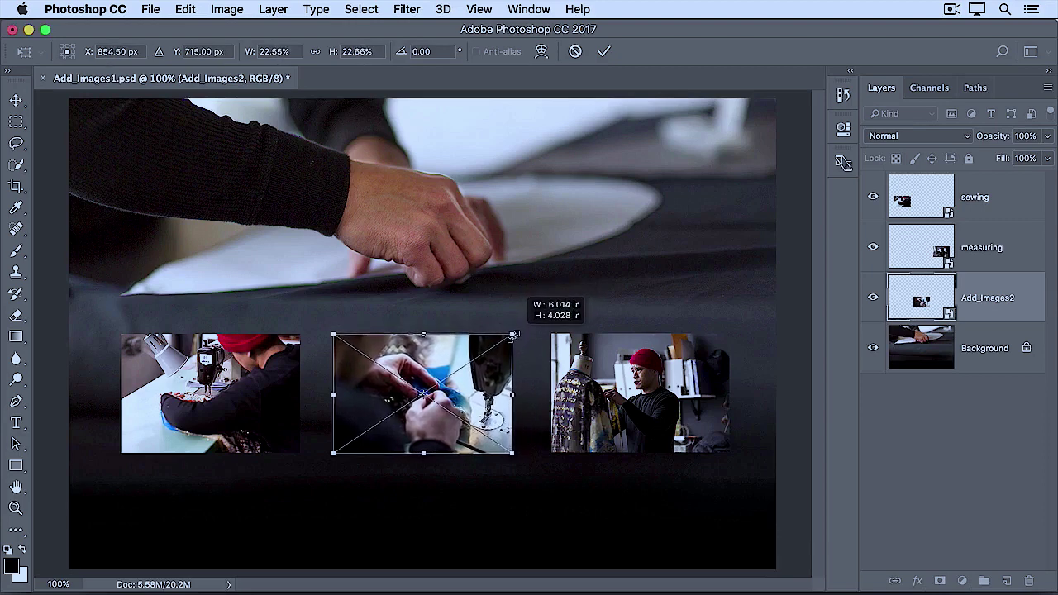
drag(513, 334, 512, 335)
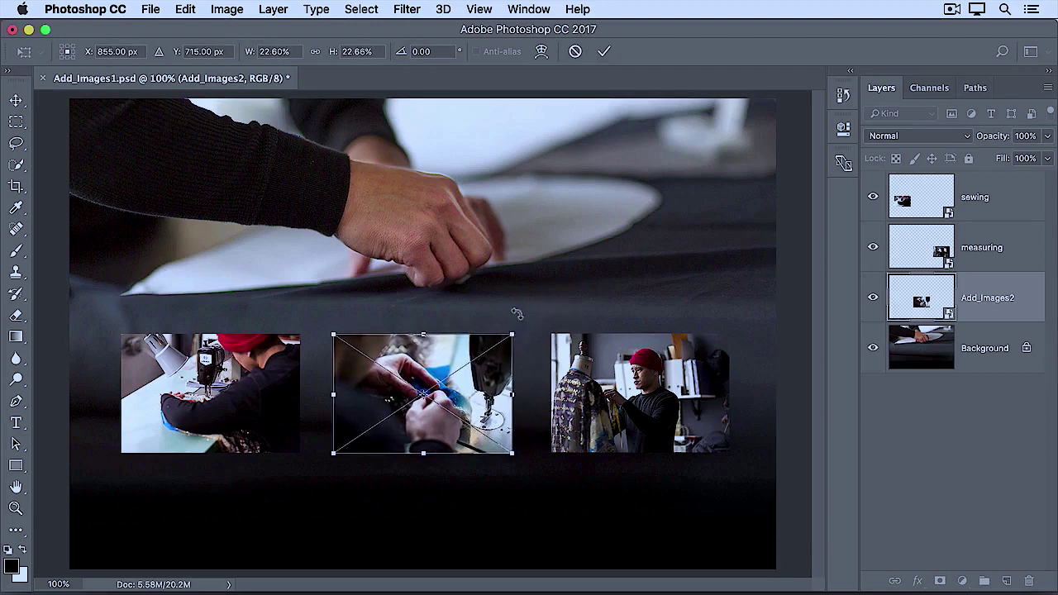
click(604, 51)
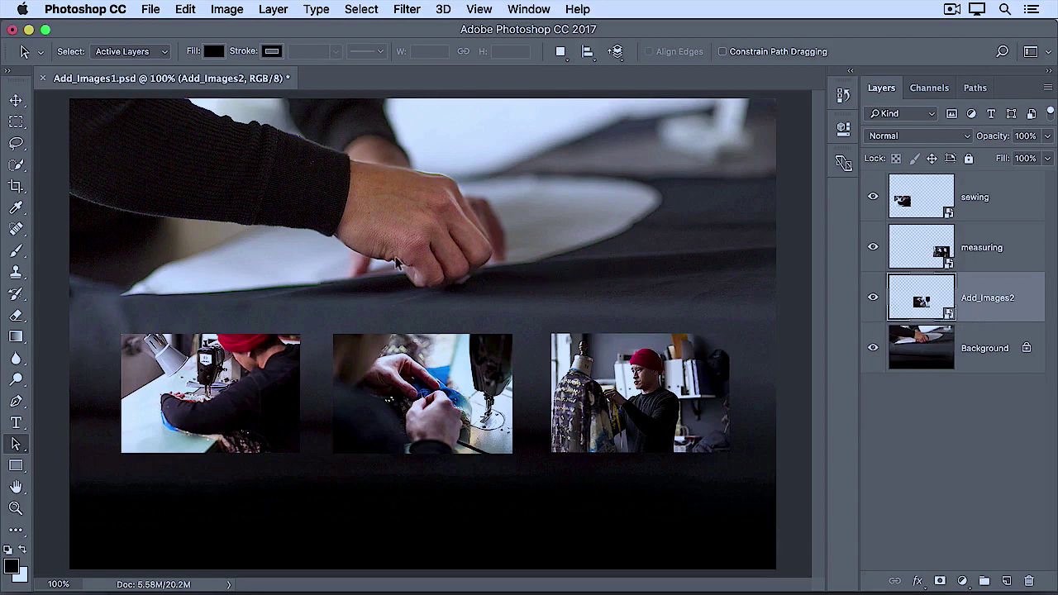
- Try brushing on the middle smart-object photo, then dismiss the rasterize warning without rasterizing
click(16, 252)
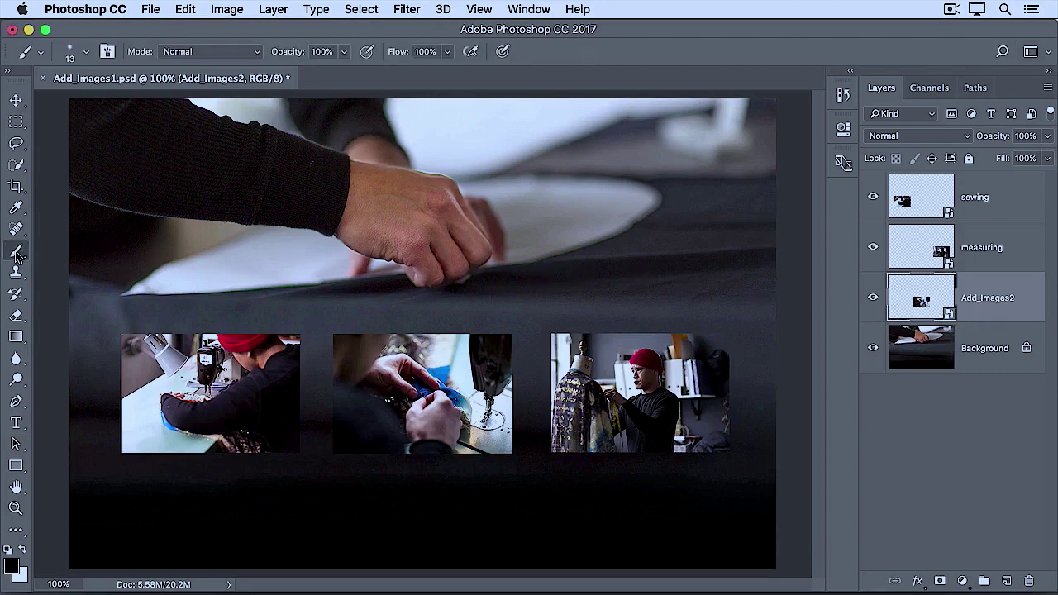
click(365, 351)
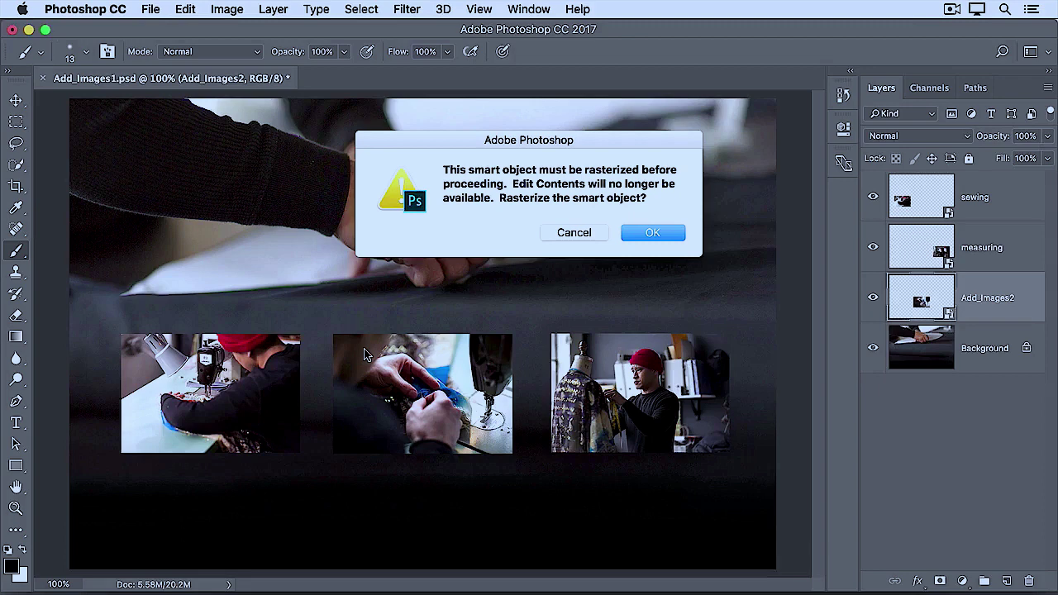
click(626, 234)
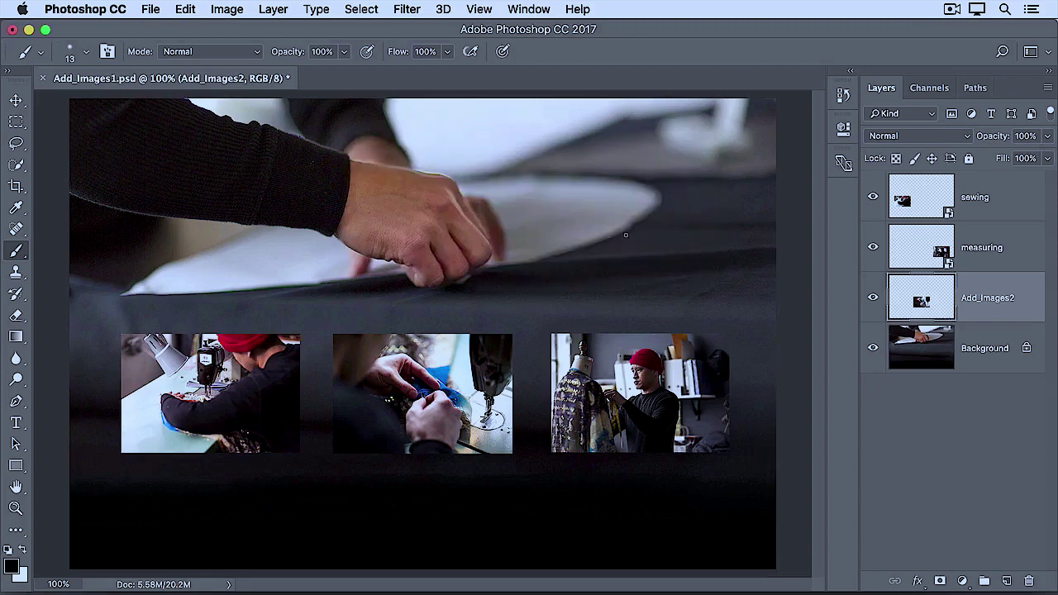